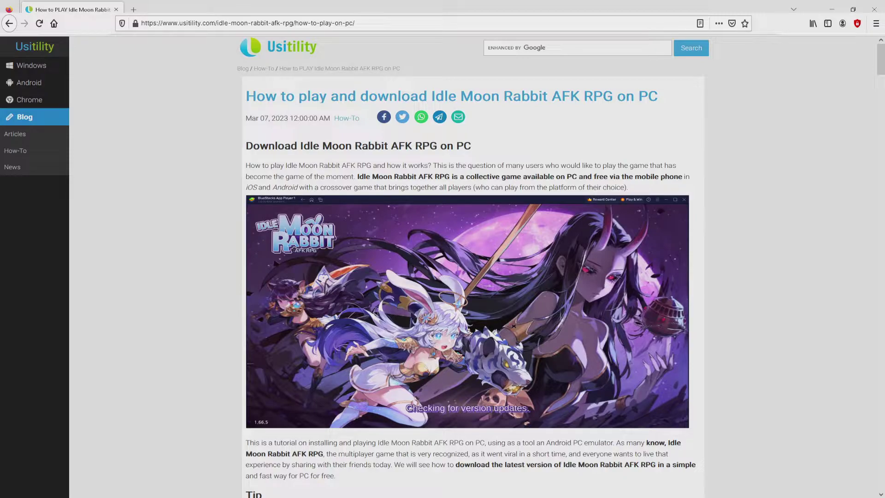
Follow the article's PC download link and download BlueStacks from the Idle Moon Rabbit: AFK RPG page.
scroll(471, 276, down, 4)
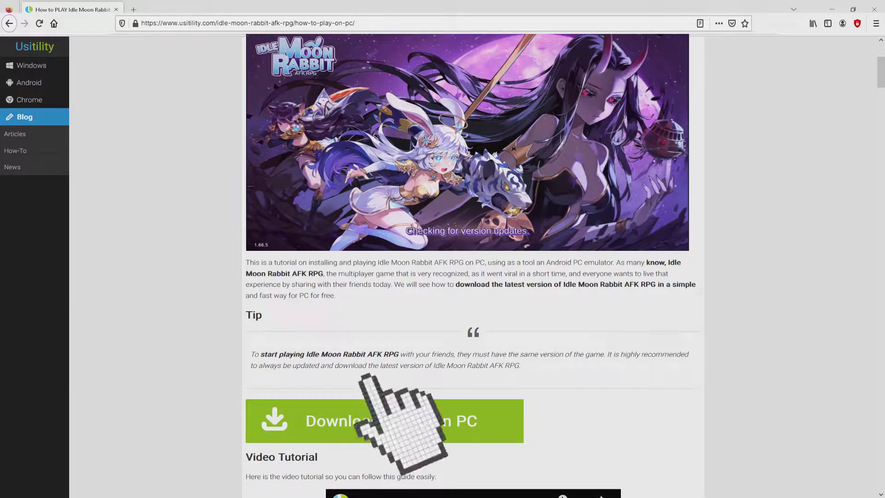
click(385, 420)
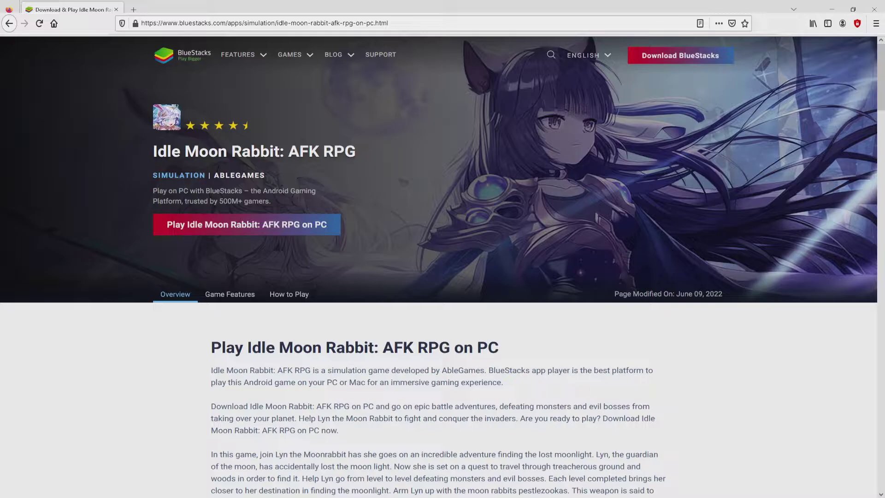
scroll(443, 266, down, 15)
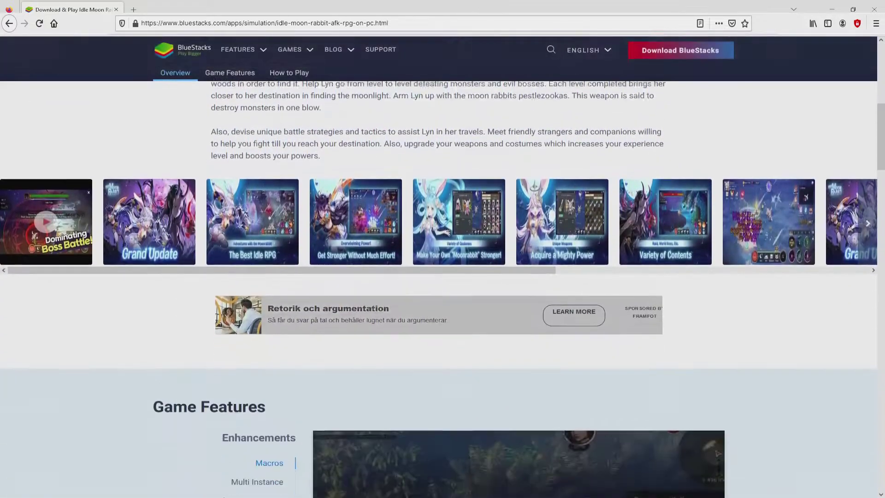
scroll(443, 277, down, 7)
scroll(442, 277, up, 6)
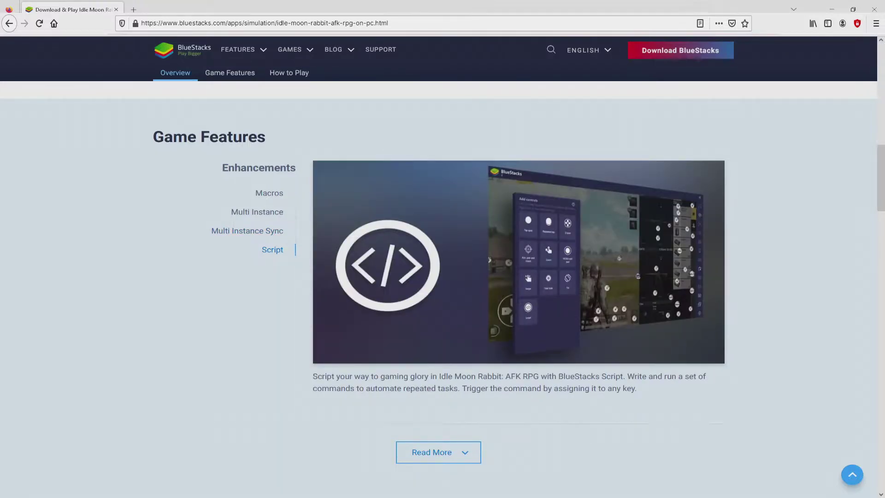
key(Home)
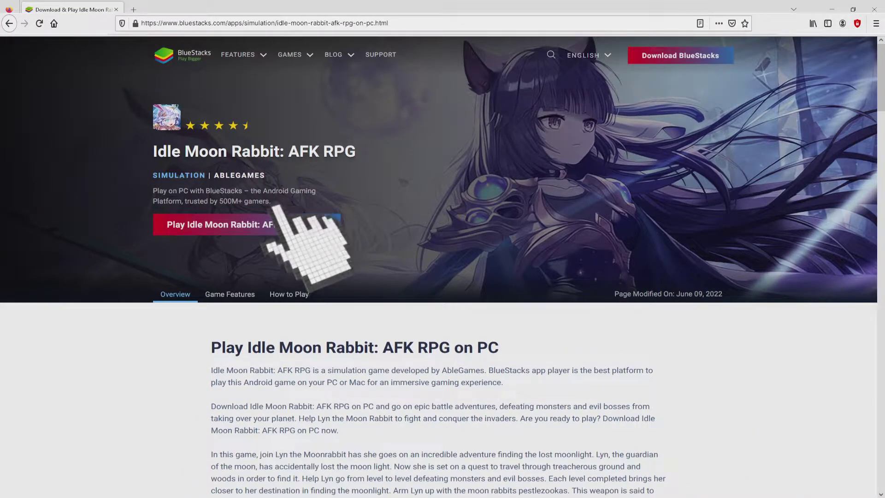
click(277, 224)
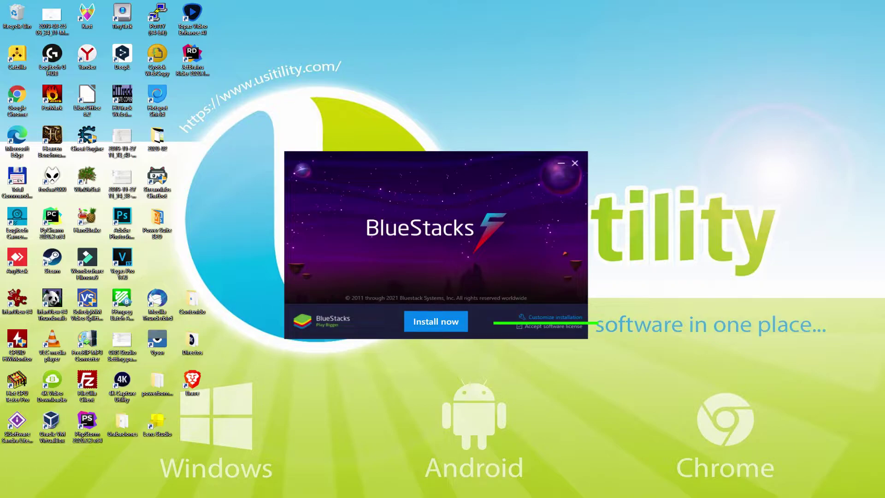
Check the data path in the installer's custom installation options and start installing BlueStacks.
click(534, 318)
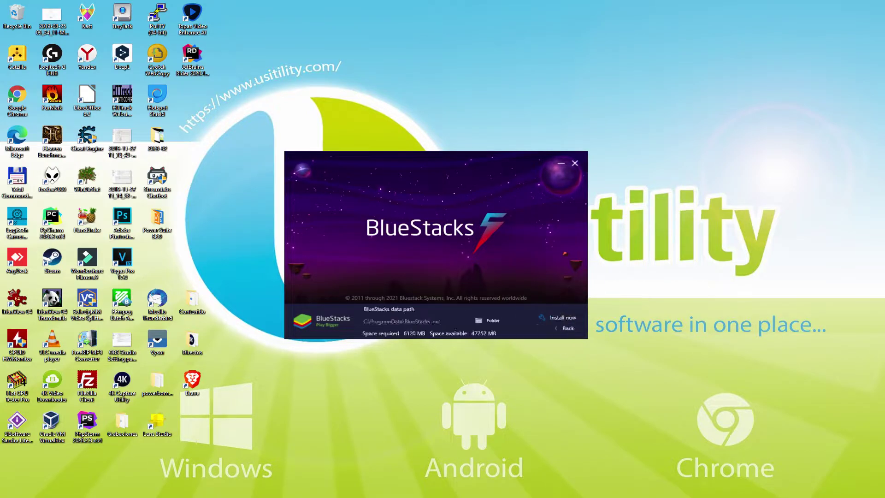
click(560, 328)
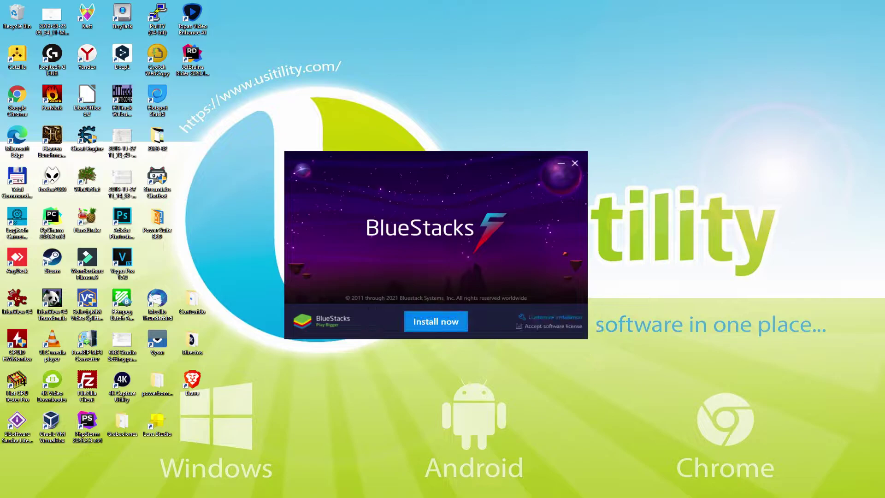
click(436, 318)
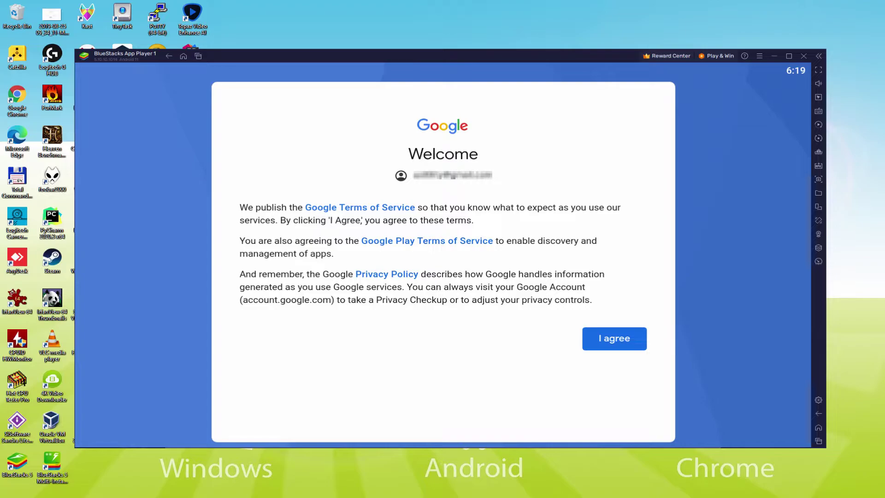
Agree to the Google terms, turn off backup to Google Drive and accept the Google services settings.
click(614, 340)
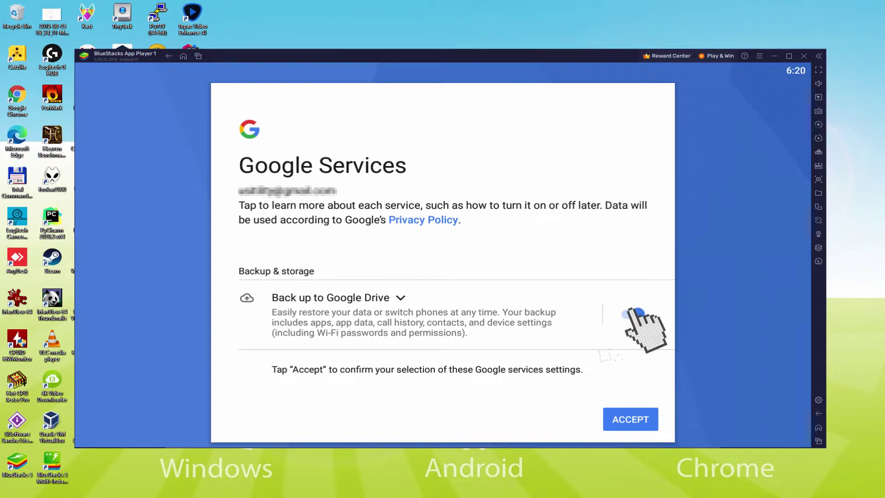
click(633, 313)
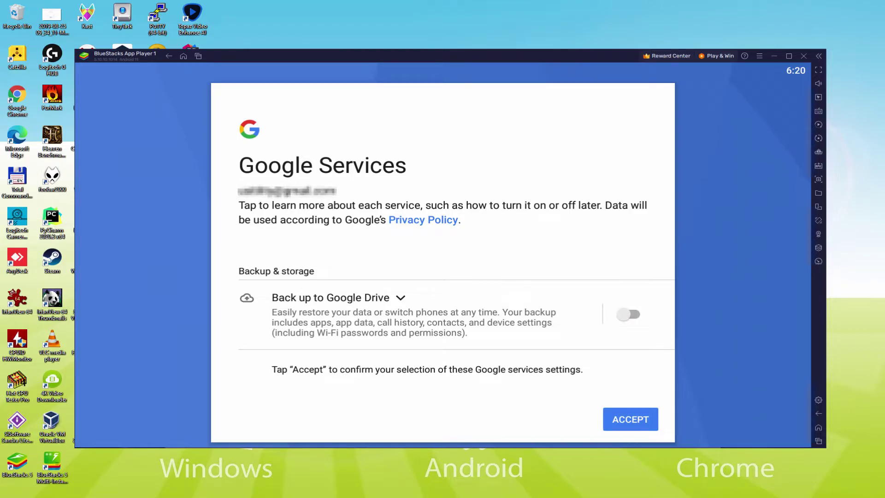
click(631, 419)
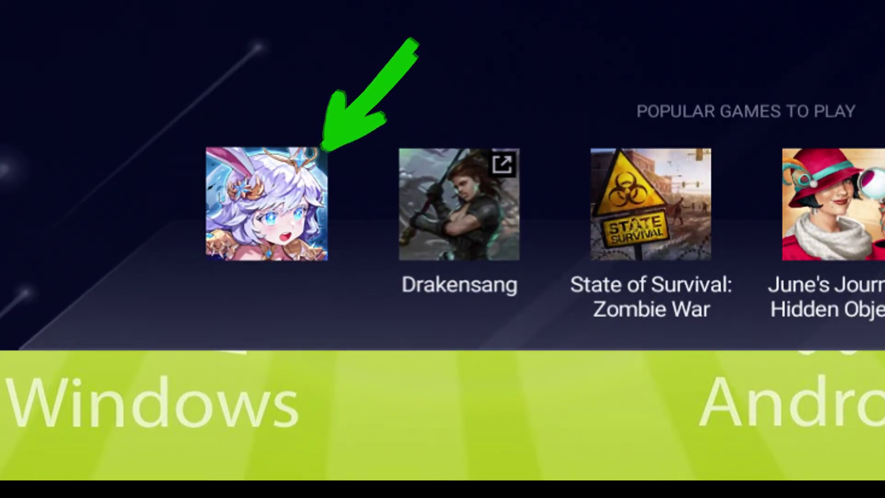
Install Idle Moon Rabbit: AFK RPG from its Play Store page and launch it from the home screen.
click(256, 381)
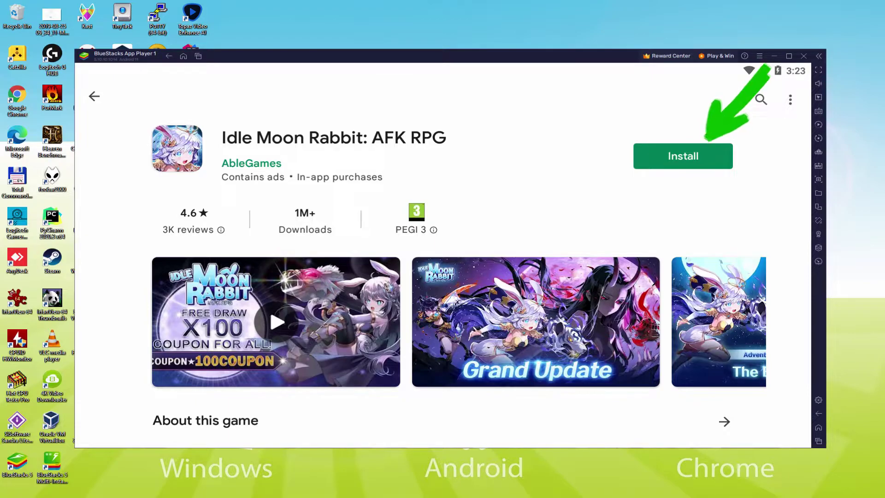
click(703, 155)
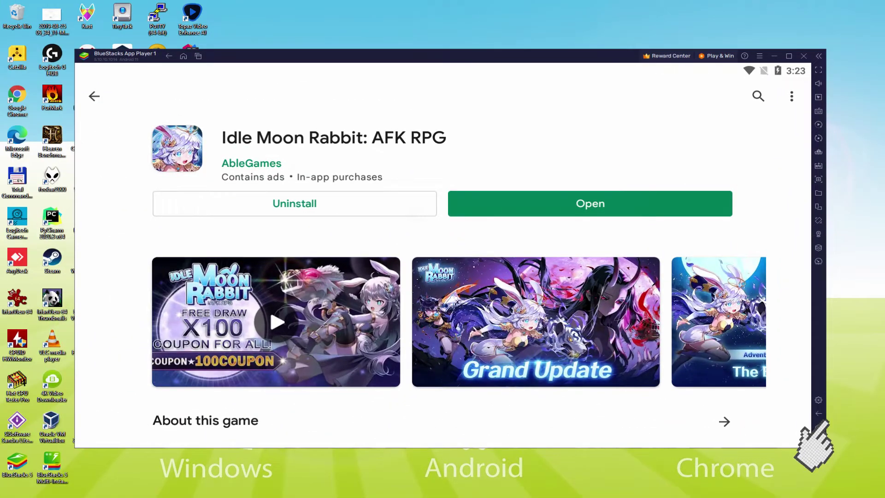
click(756, 341)
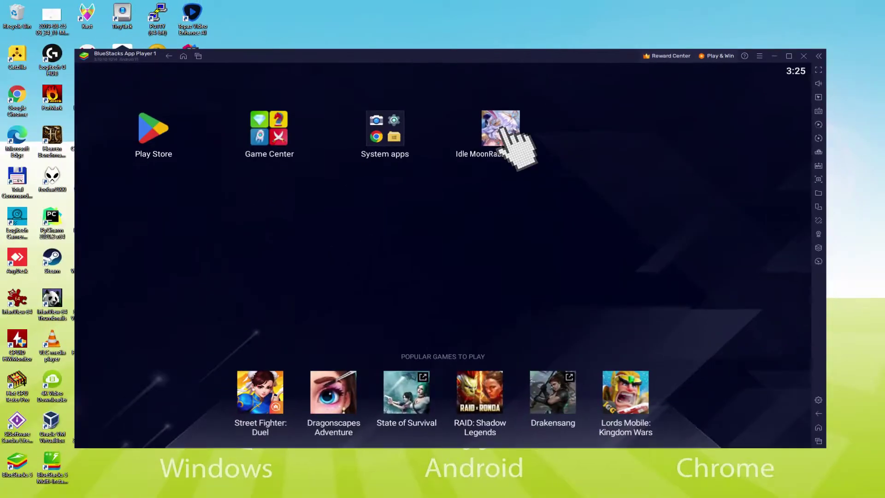
click(512, 145)
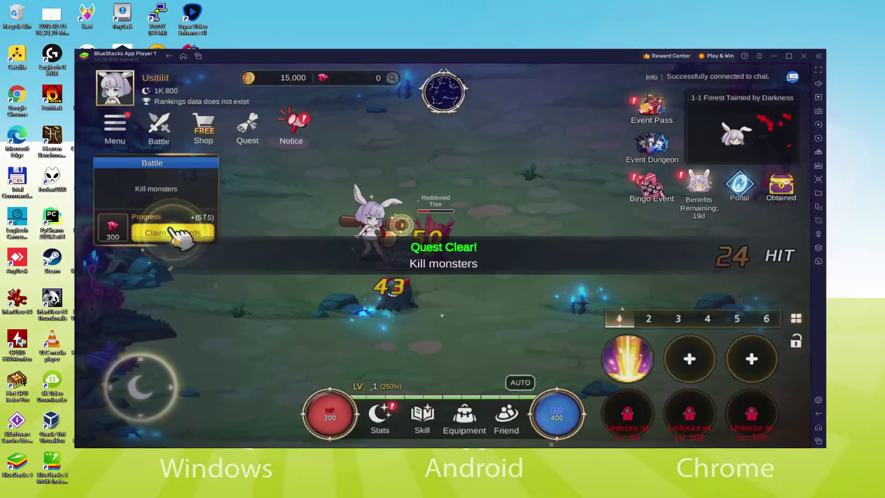
Claim the first Kill monsters quest reward and raise the character's ATK stat to level 41.
click(119, 219)
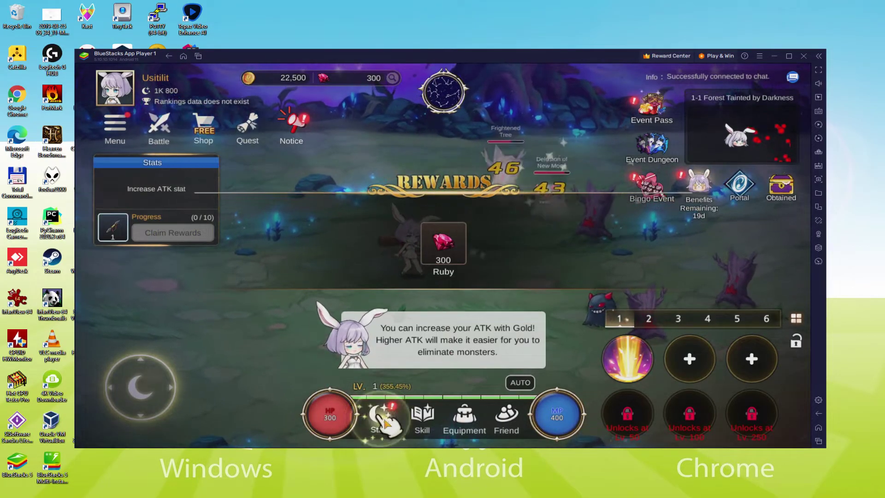
click(413, 384)
click(719, 191)
click(722, 191)
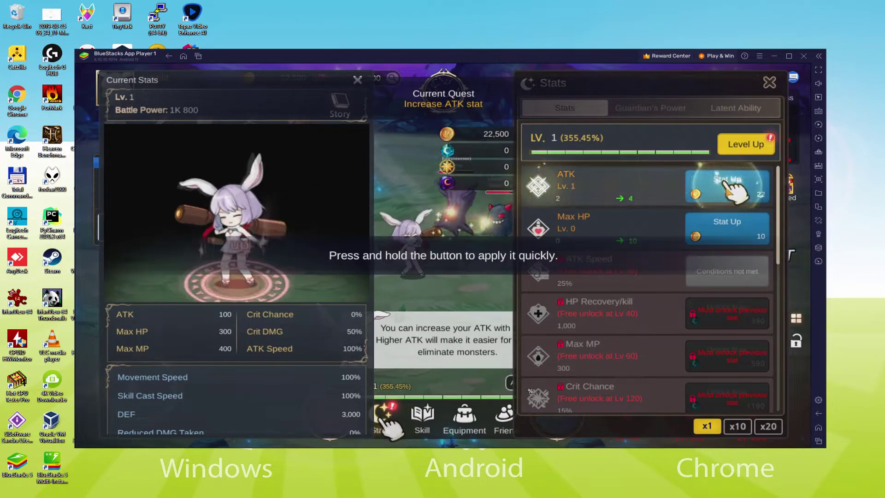
click(724, 191)
click(726, 191)
click(727, 190)
click(727, 192)
click(728, 192)
click(729, 193)
click(728, 193)
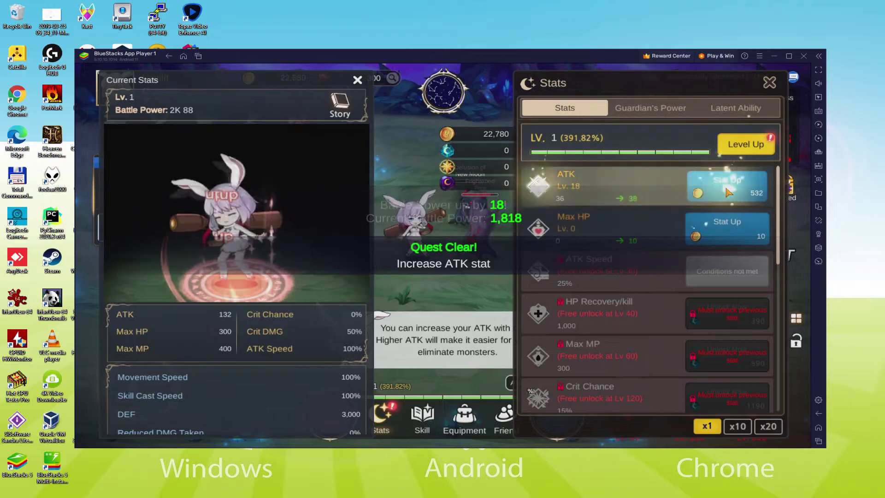
click(728, 193)
click(729, 192)
click(729, 193)
click(728, 192)
click(728, 193)
click(729, 193)
click(729, 193)
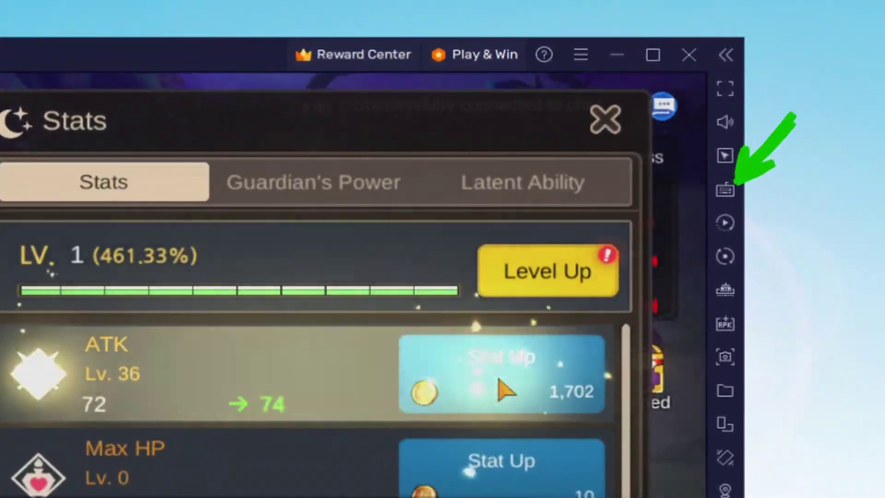
click(505, 390)
click(505, 390)
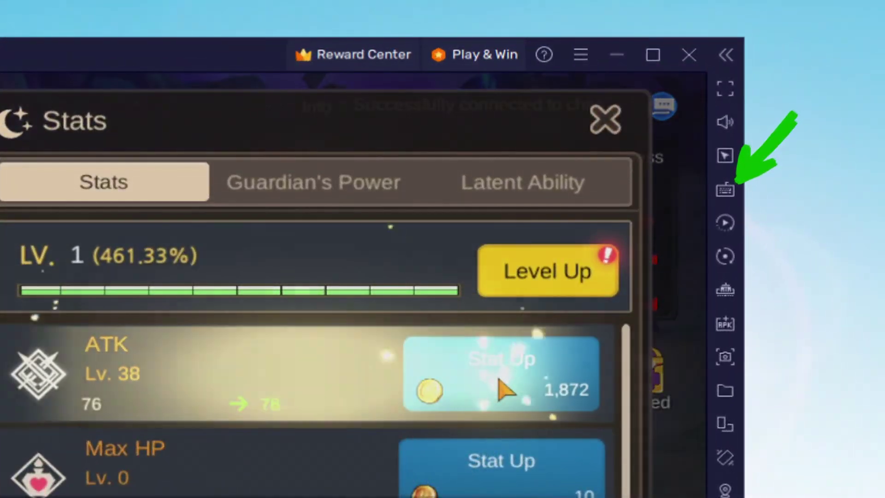
click(505, 390)
click(505, 390)
click(505, 390)
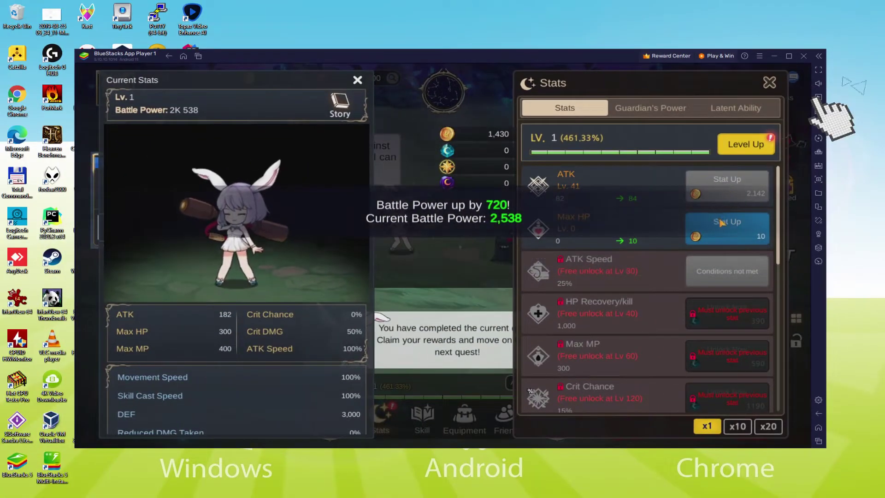
Open the controls editor and raise the Max HP stat to level 27 and ATK to level 43.
click(722, 223)
key(ctrl+shift+a)
click(678, 229)
click(678, 230)
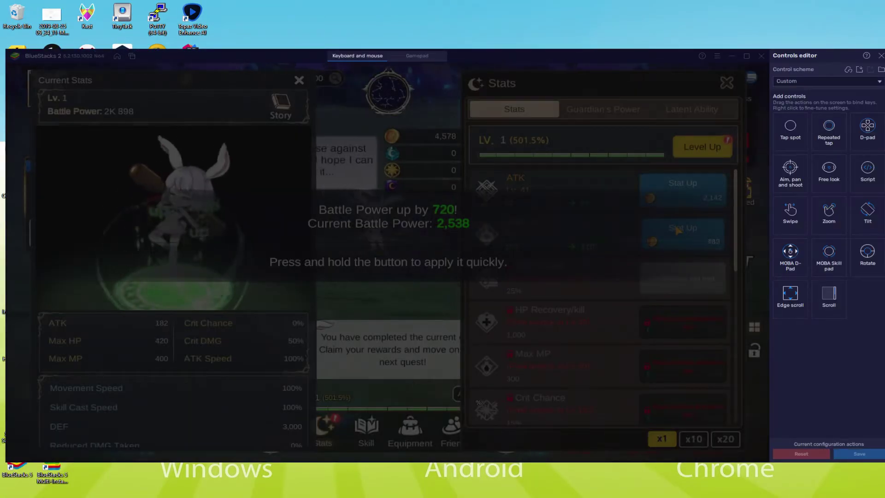
click(678, 230)
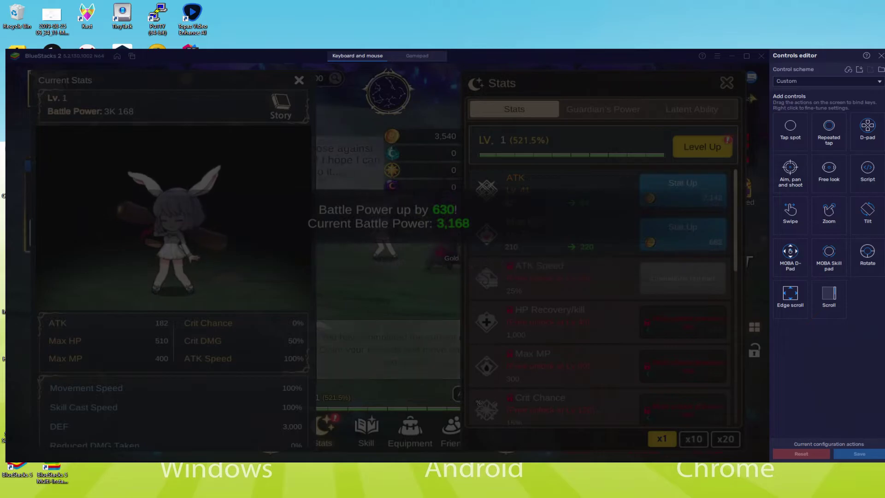
click(683, 189)
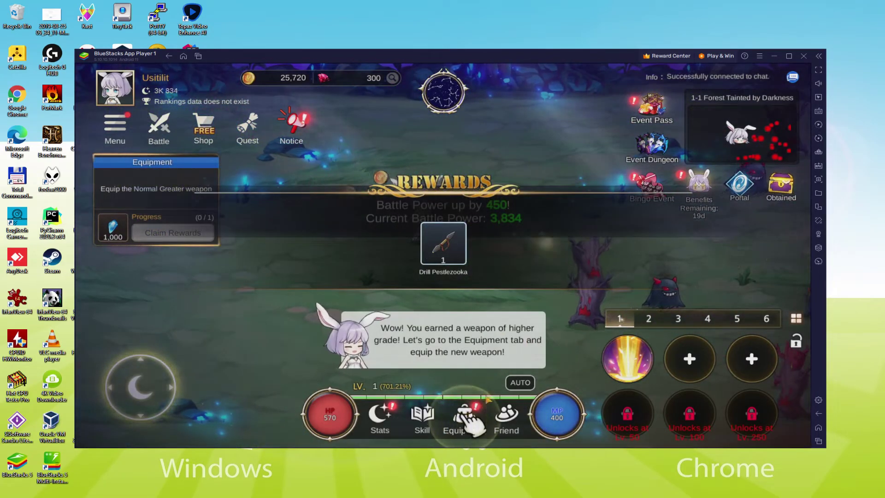
Equip the Normal Greater weapon and claim the reward for killing ten monsters.
click(465, 417)
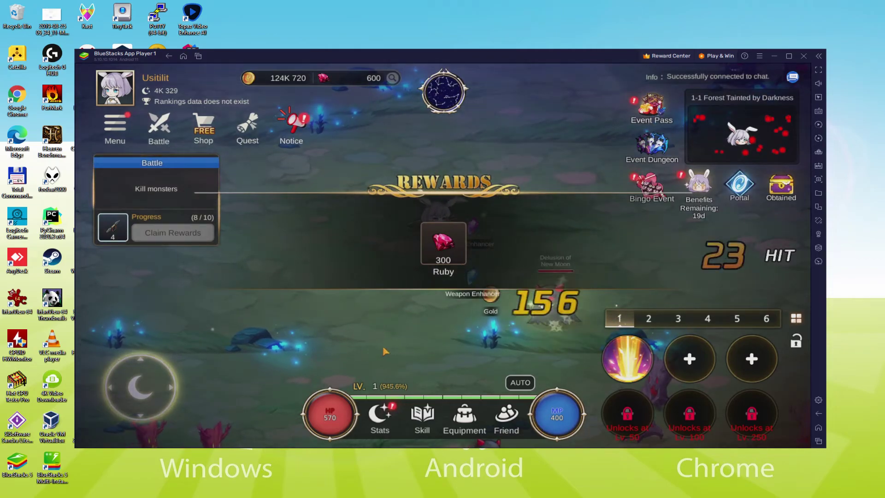
click(385, 352)
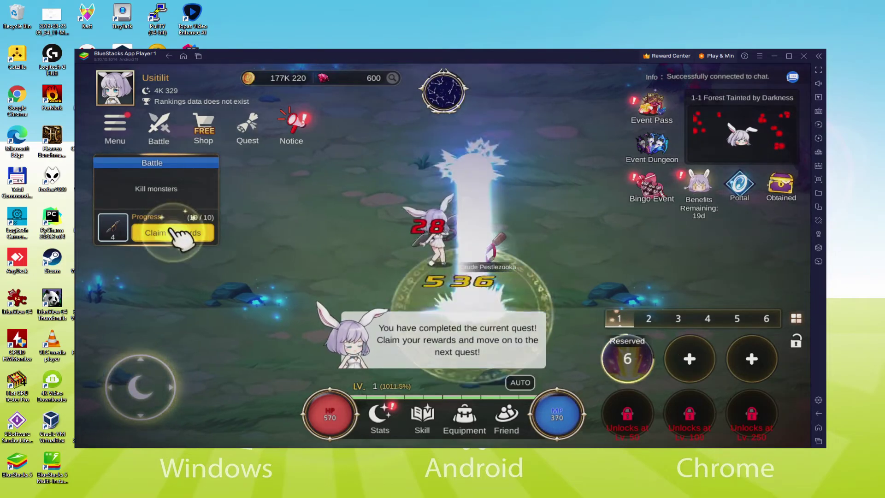
click(174, 232)
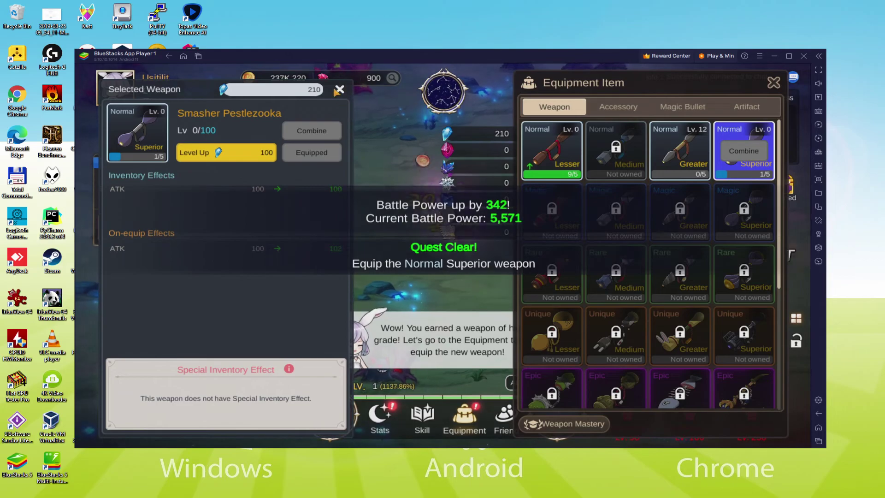
Level up the Smasher Pestlezooka twice and claim the rewards of the Normal Superior weapon and Auto Skill quests.
click(225, 152)
click(226, 152)
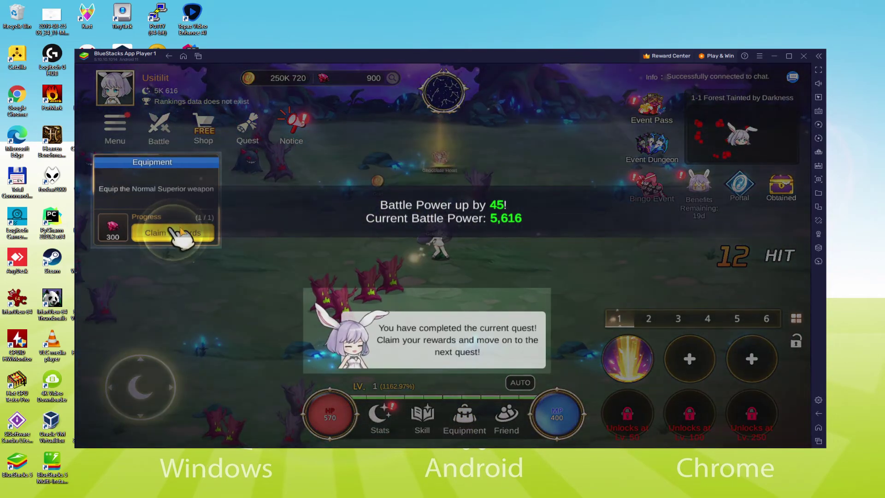
click(181, 232)
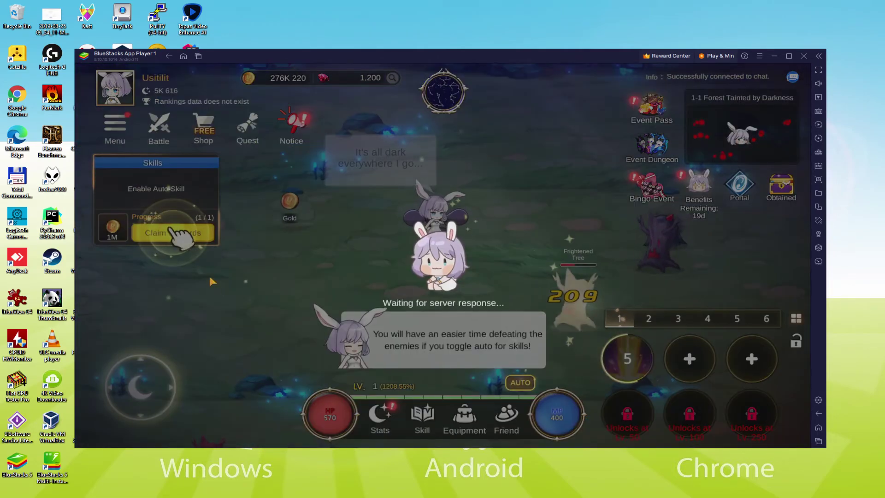
click(176, 233)
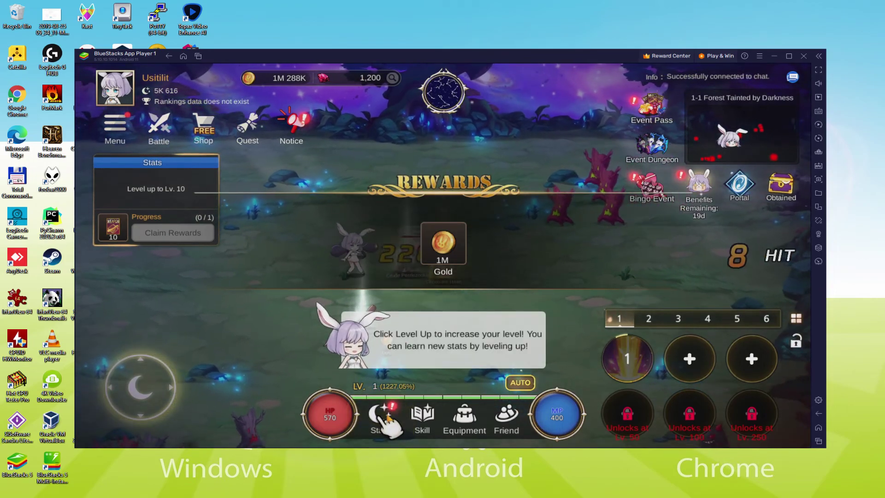
Level the character up to level 13 and claim the reward of the Level up to Lv. 10 quest.
click(383, 417)
click(742, 145)
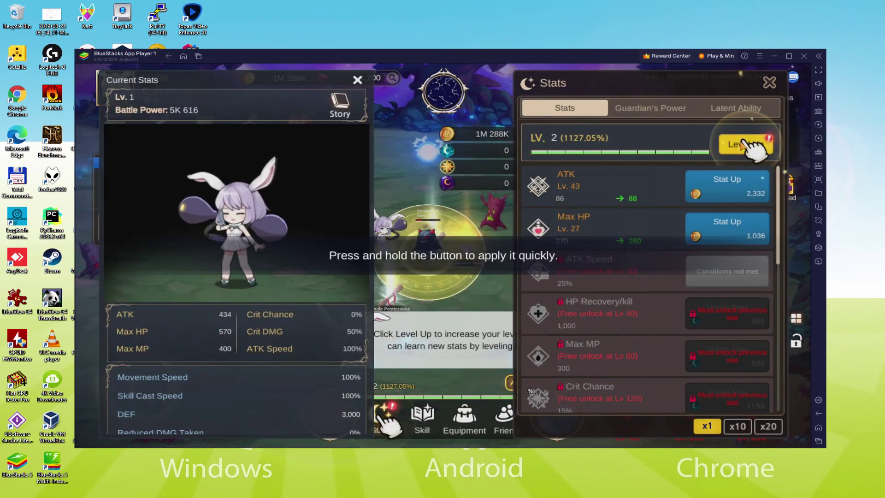
drag(743, 145, 744, 146)
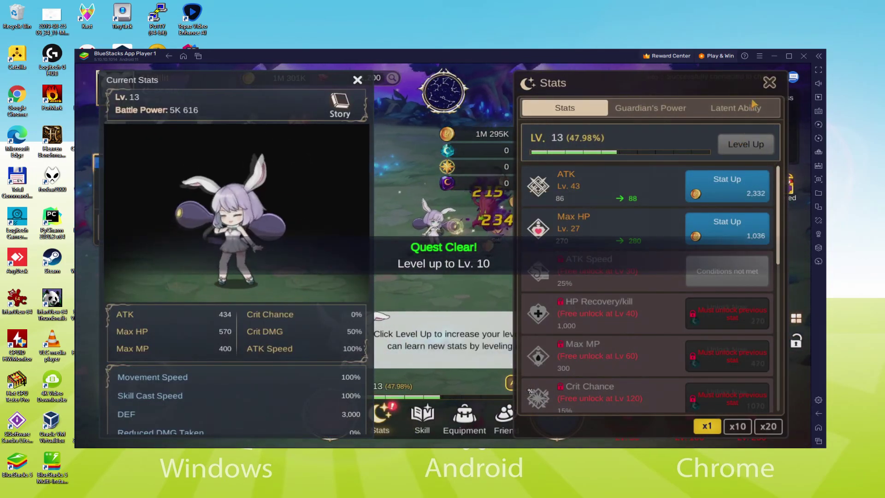
click(769, 82)
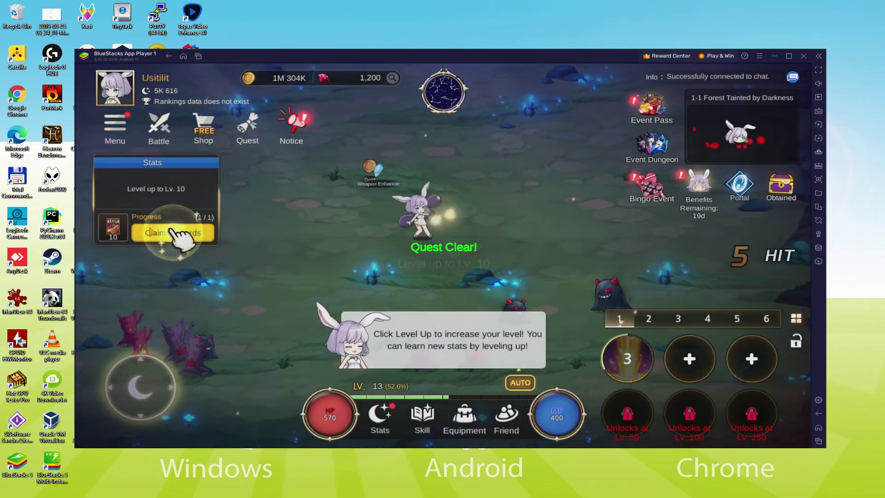
click(153, 232)
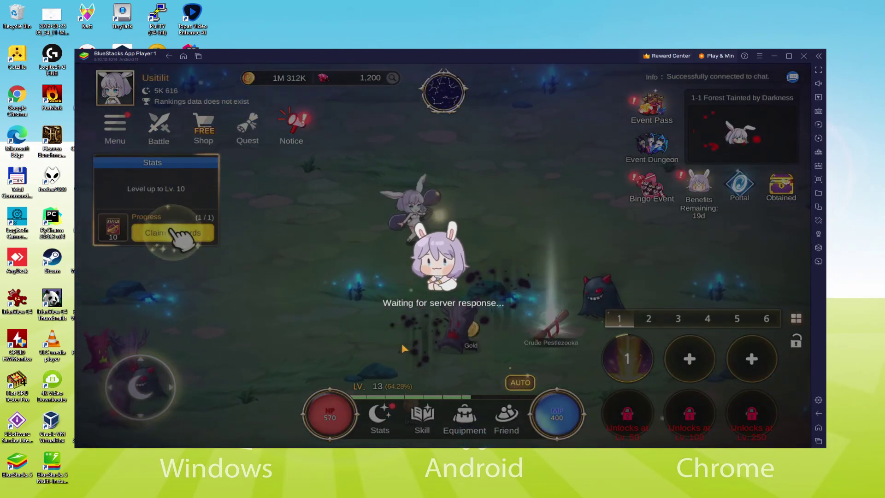
click(158, 235)
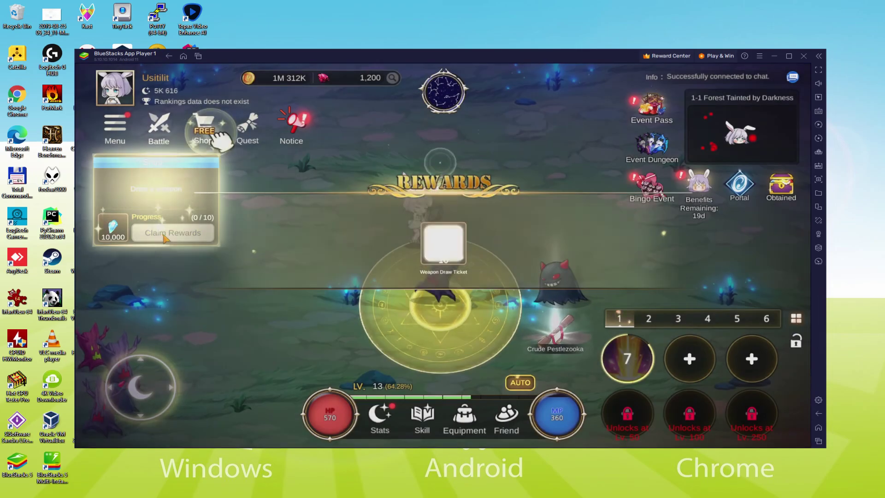